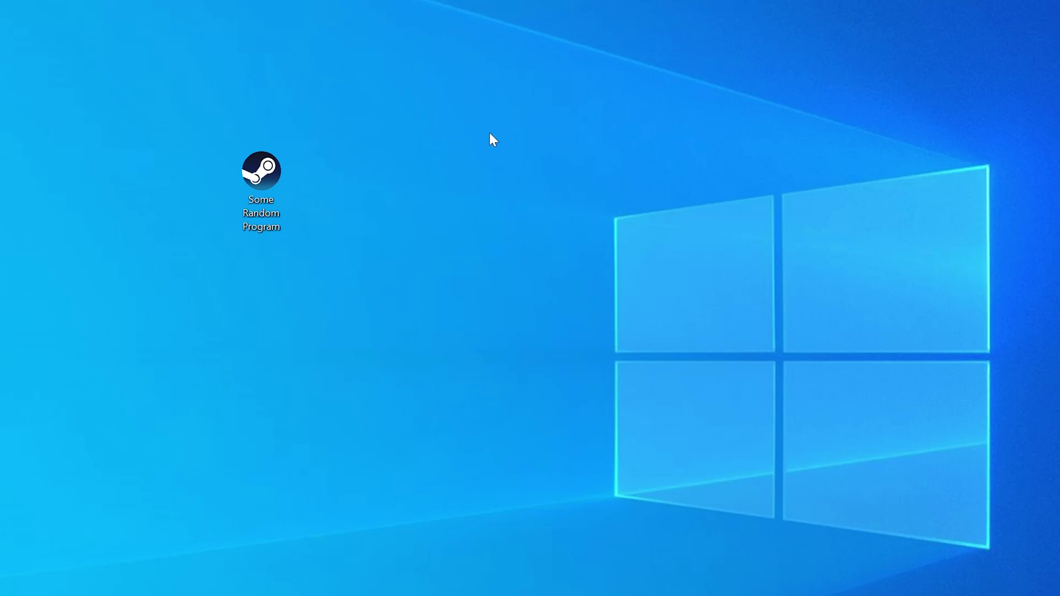
Launch Some Random Program from its desktop shortcut to reproduce the missing msvcr80.dll System Error.
{"action": "double_click", "coordinate": [277, 176]}
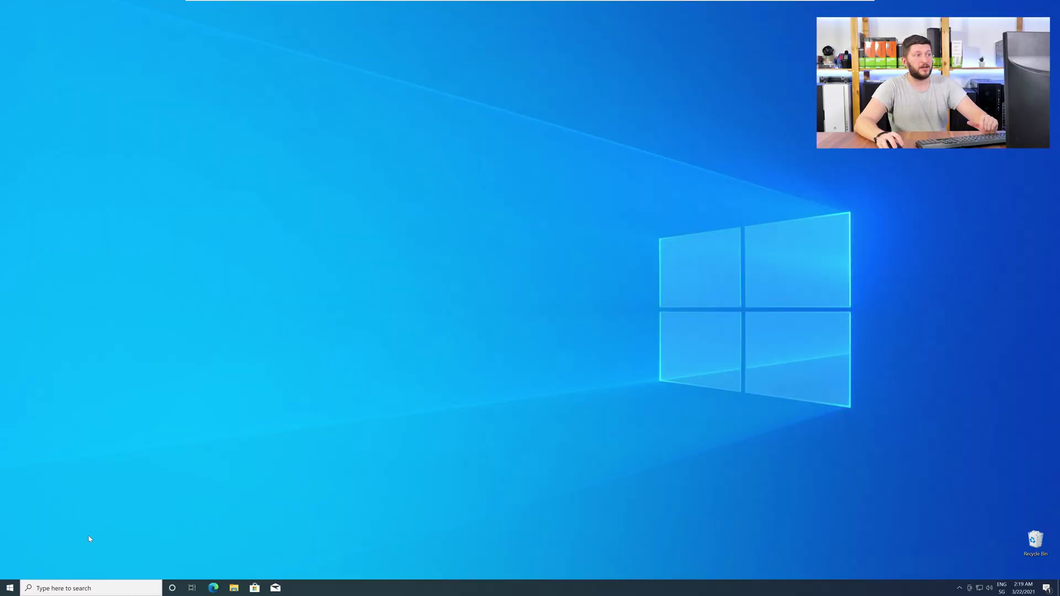
{"action": "right_click", "coordinate": [8, 590]}
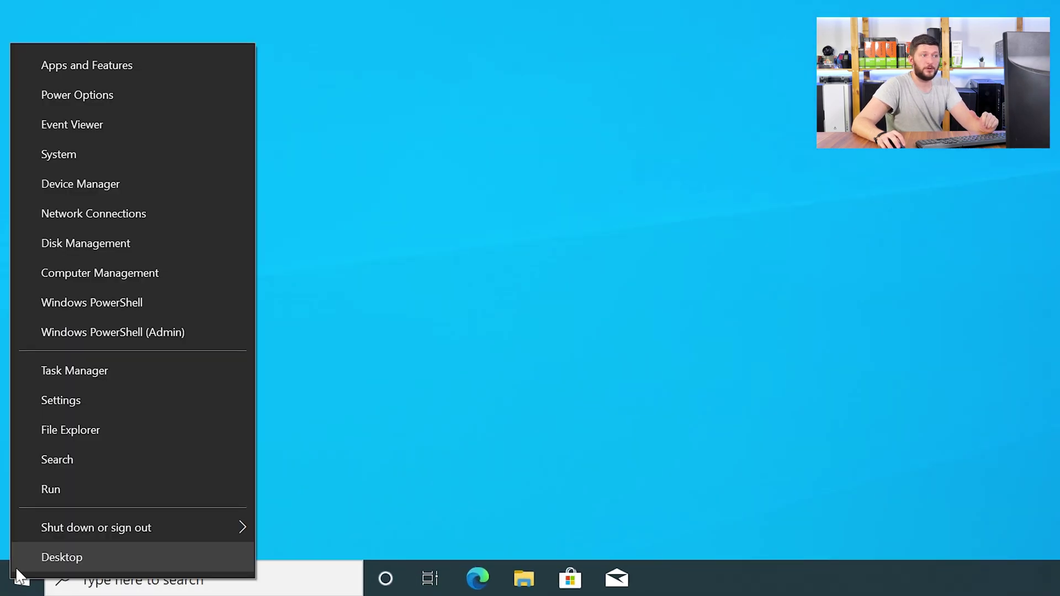
{"action": "left_click", "coordinate": [126, 152]}
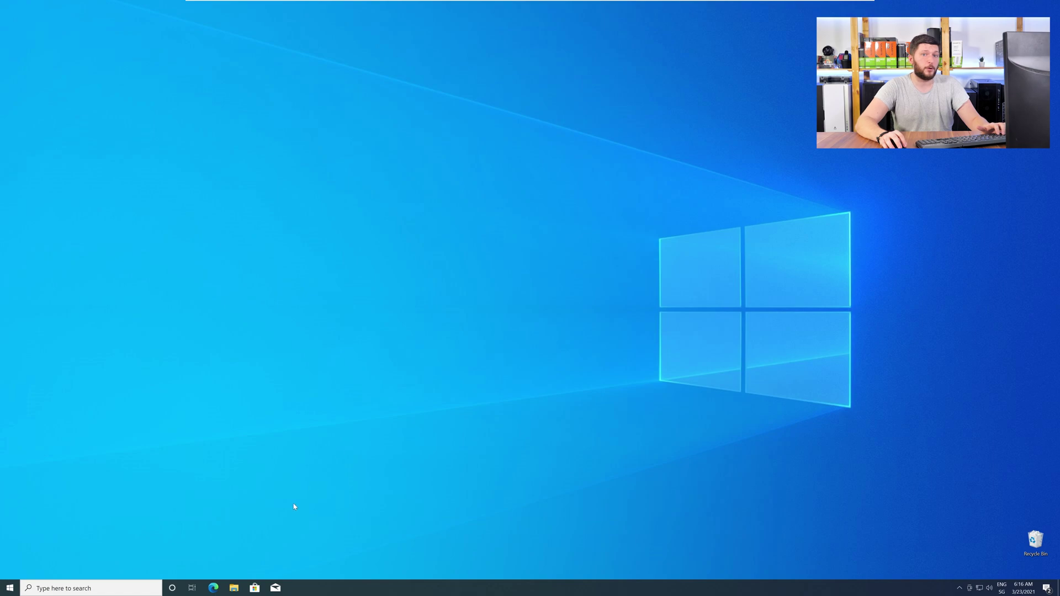
Browse to sts-tutorial.com/download/msvcr80 in Edge.
{"action": "left_click", "coordinate": [213, 588]}
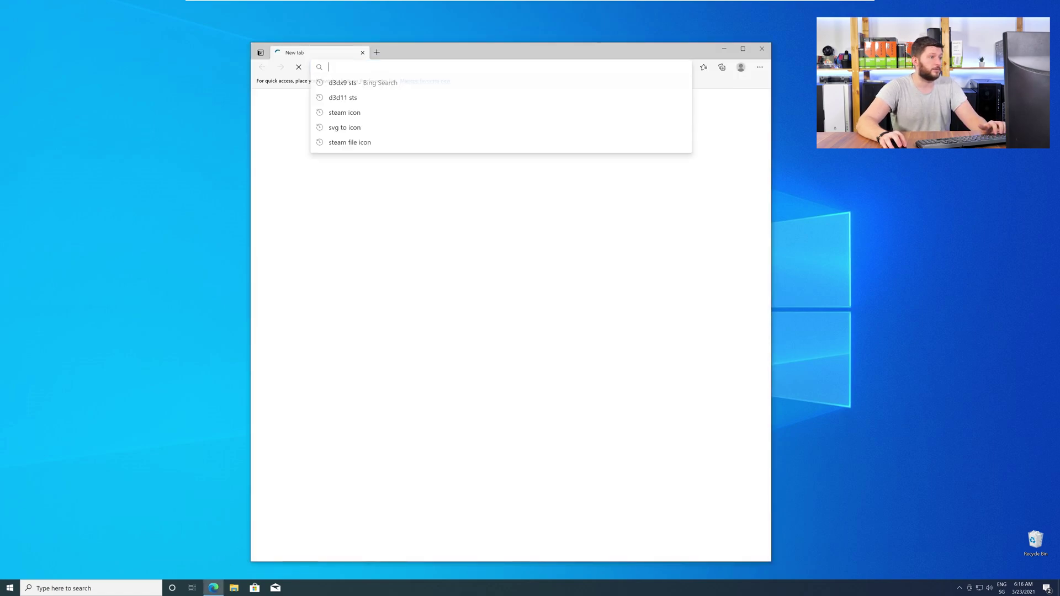
{"action": "type", "text": "https://www.sts-tutorial.com/download/msvcr80"}
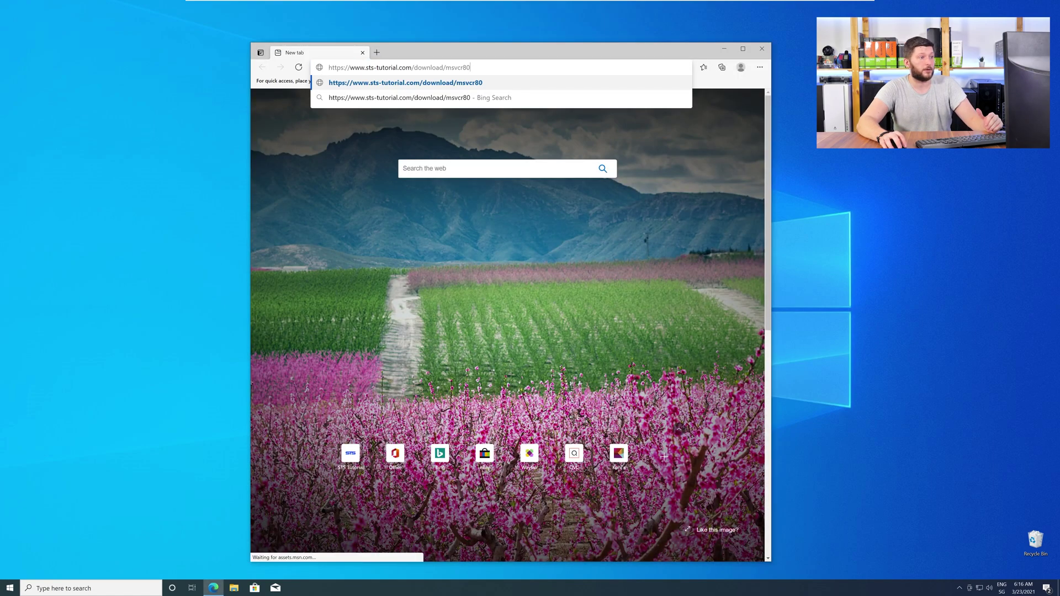
{"action": "key", "text": "Return"}
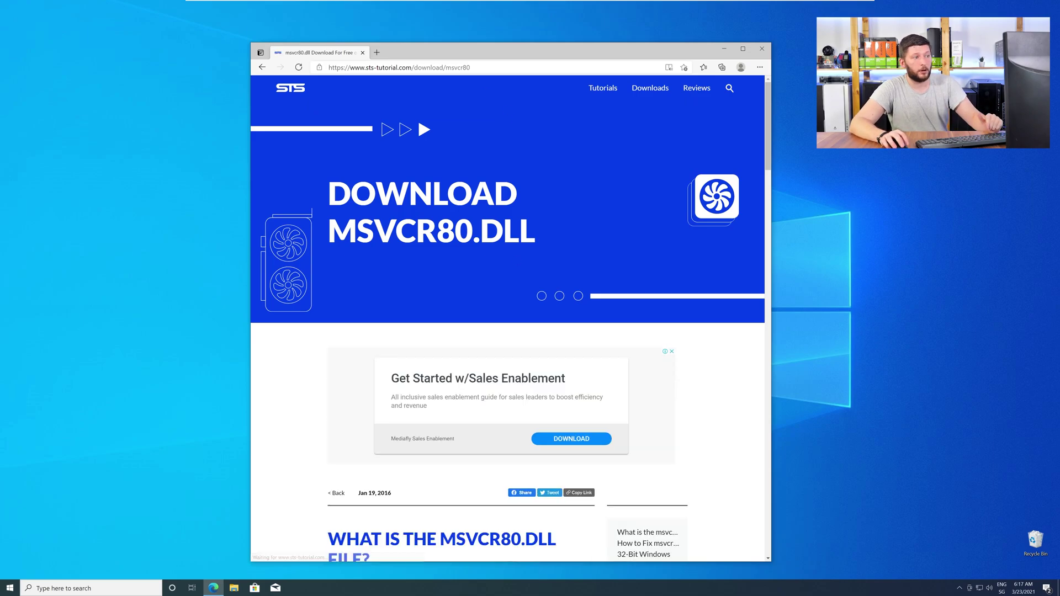
{"action": "scroll", "coordinate": [469, 250], "scroll_direction": "down", "scroll_amount": 6}
{"action": "scroll", "coordinate": [470, 250], "scroll_direction": "down", "scroll_amount": 5}
{"action": "scroll", "coordinate": [469, 250], "scroll_direction": "down", "scroll_amount": 3}
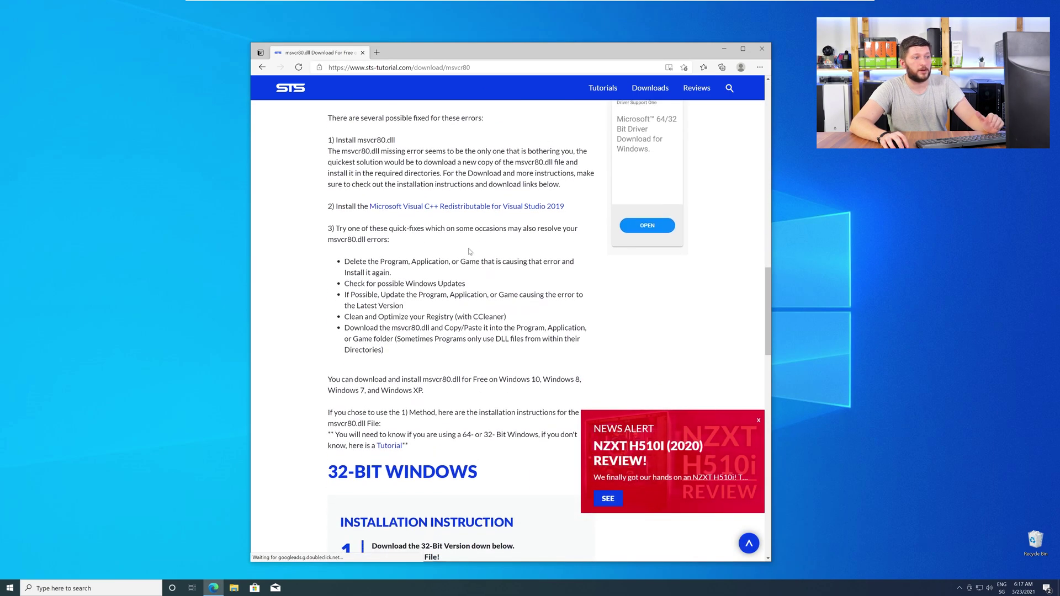
{"action": "scroll", "coordinate": [470, 251], "scroll_direction": "down", "scroll_amount": 5}
{"action": "scroll", "coordinate": [470, 250], "scroll_direction": "down", "scroll_amount": 4}
{"action": "scroll", "coordinate": [497, 261], "scroll_direction": "down", "scroll_amount": 4}
{"action": "scroll", "coordinate": [520, 270], "scroll_direction": "down", "scroll_amount": 2}
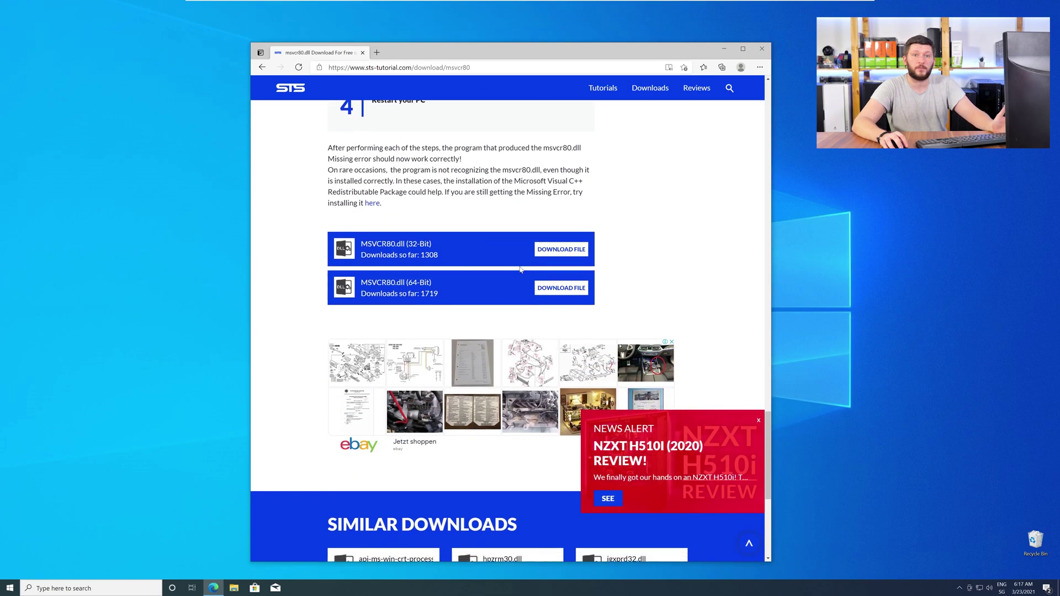
Download the 32-bit and 64-bit msvcr80.dll zips and start opening the first one.
{"action": "left_click", "coordinate": [561, 249]}
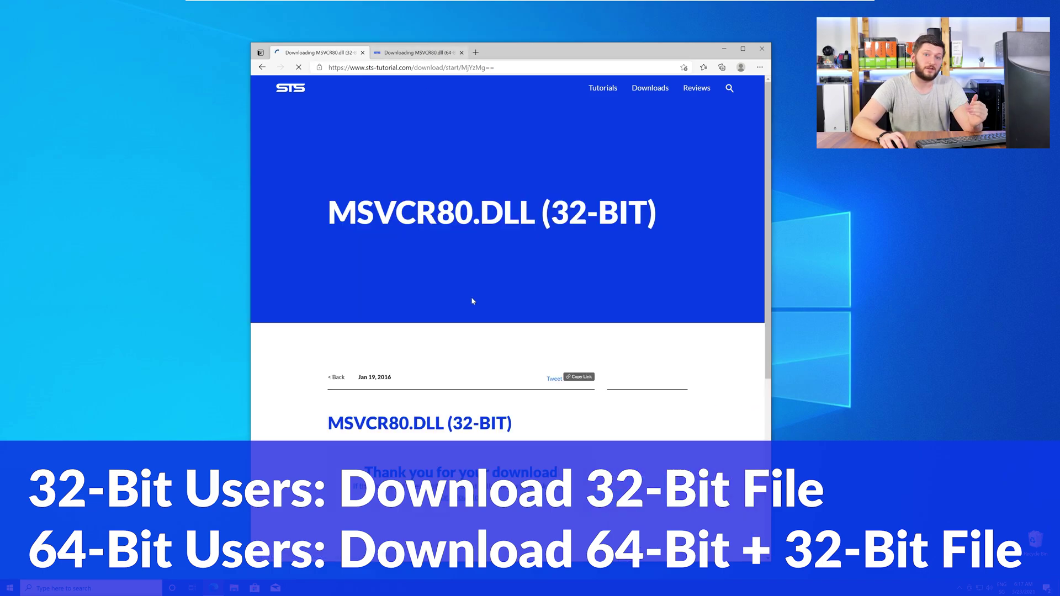
{"action": "key", "text": "ctrl+Tab"}
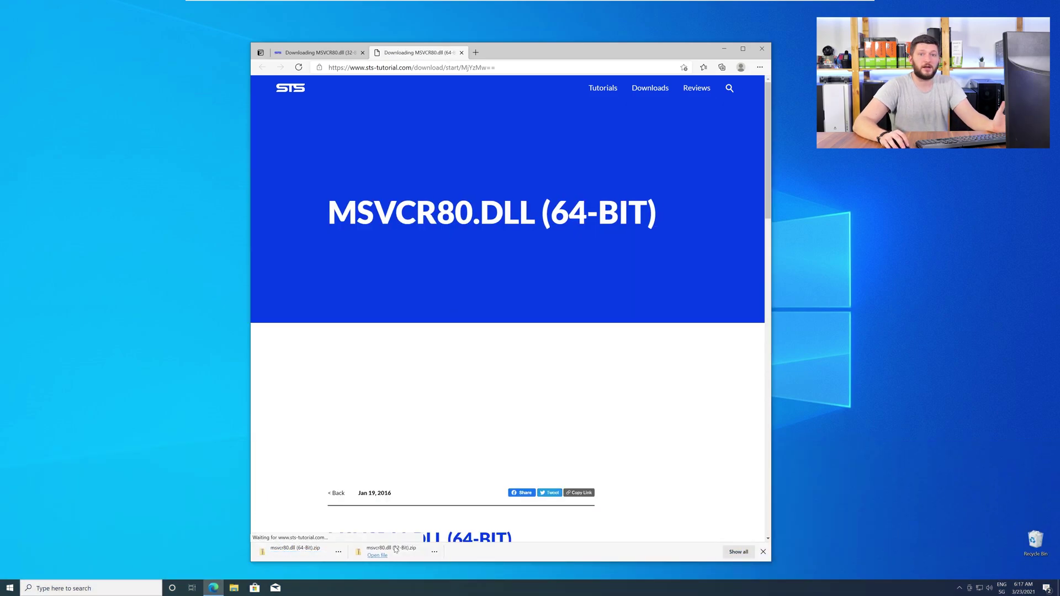
{"action": "left_click", "coordinate": [396, 549]}
Arrange both msvcr80 zip windows side by side with the 32-bit and 64-bit dll folders showing.
{"action": "left_click", "coordinate": [298, 550]}
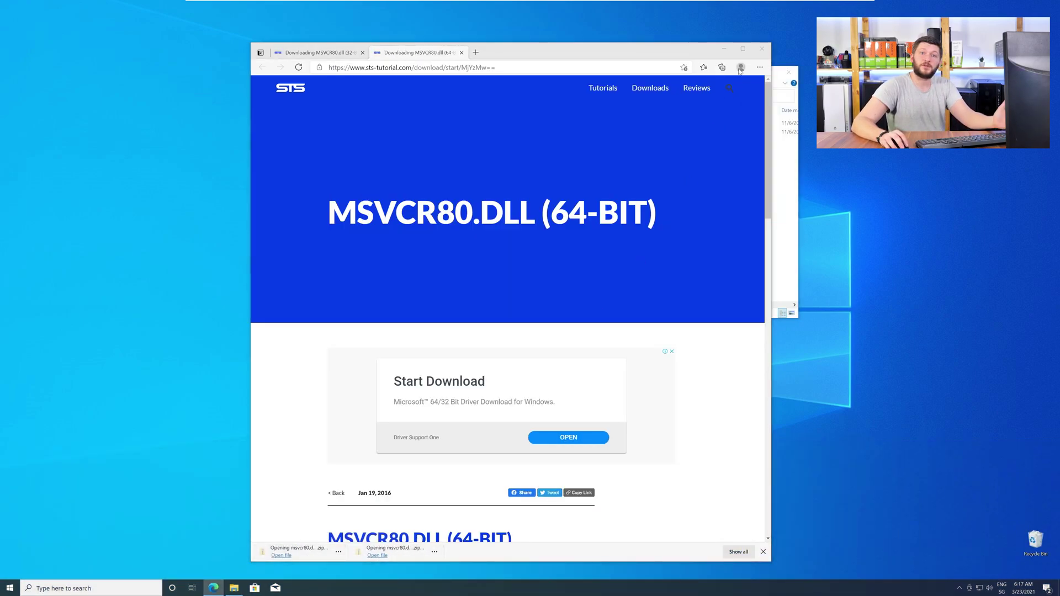
{"action": "left_click", "coordinate": [725, 50]}
{"action": "left_click_drag", "start_coordinate": [526, 91], "coordinate": [220, 329]}
{"action": "left_click_drag", "start_coordinate": [514, 75], "coordinate": [687, 332]}
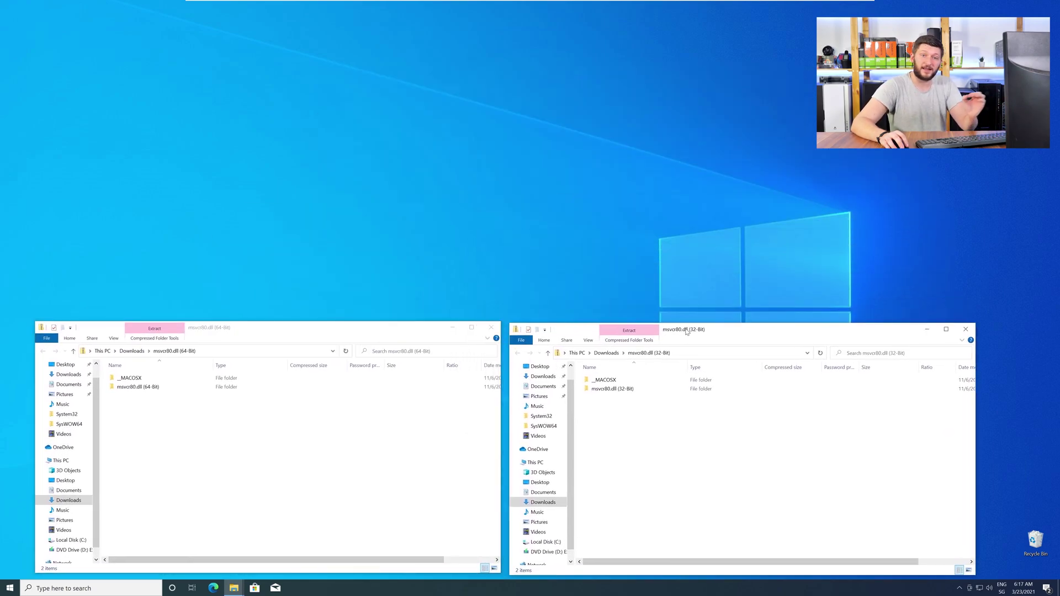
{"action": "double_click", "coordinate": [613, 388]}
{"action": "double_click", "coordinate": [348, 388]}
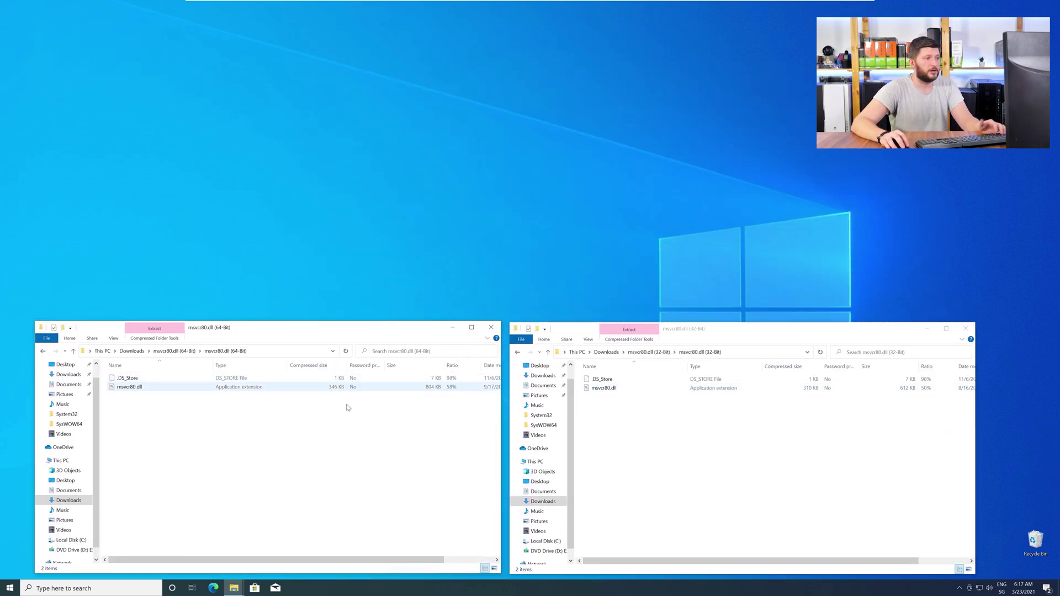
Bring up a third Explorer window above them browsed to This PC > C: > Windows.
{"action": "key", "text": "super+e"}
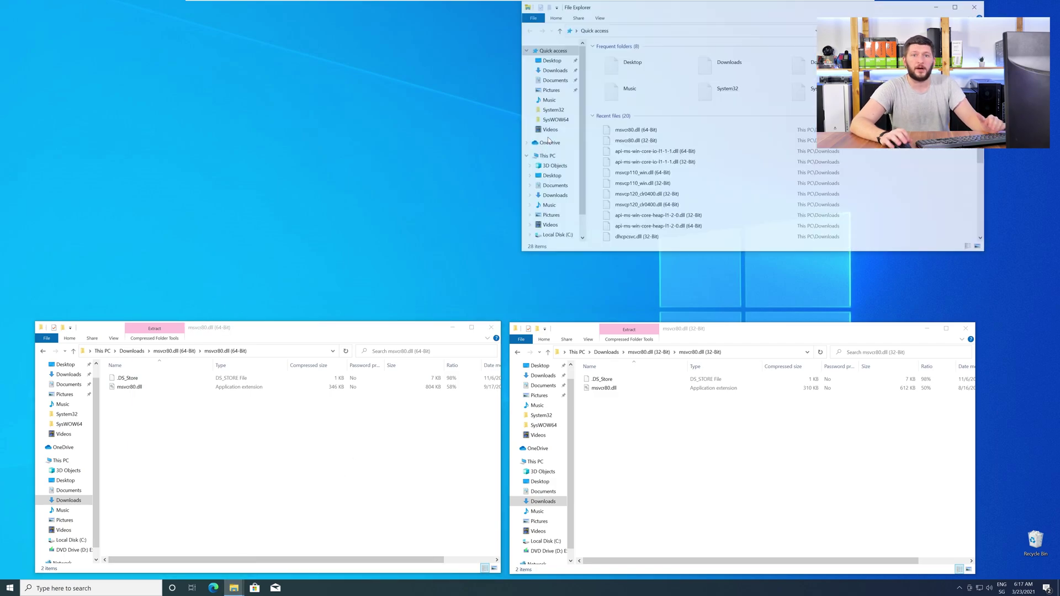
{"action": "left_click_drag", "start_coordinate": [628, 9], "coordinate": [416, 71]}
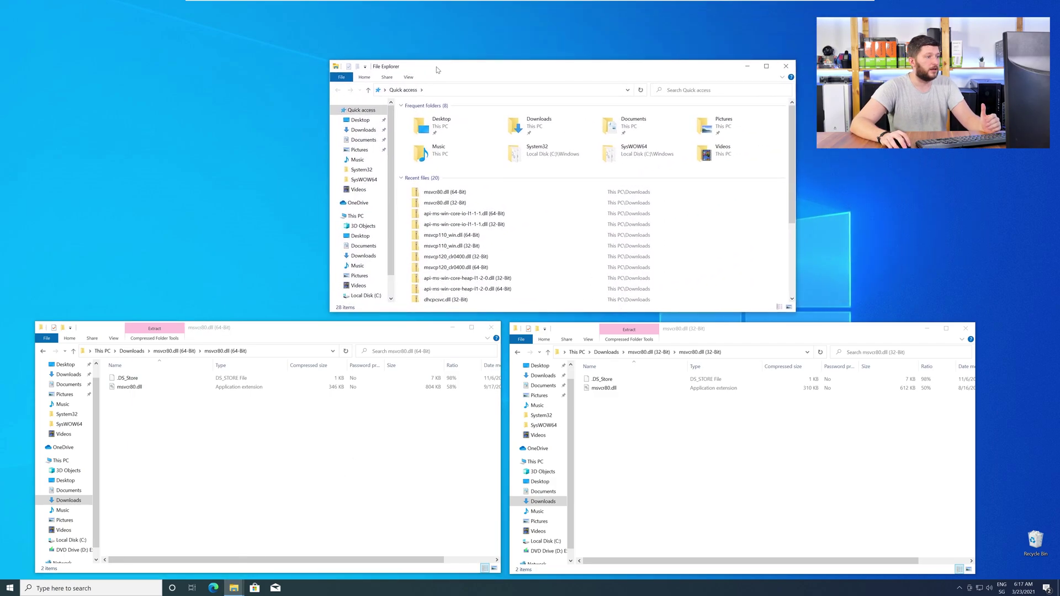
{"action": "left_click", "coordinate": [333, 219]}
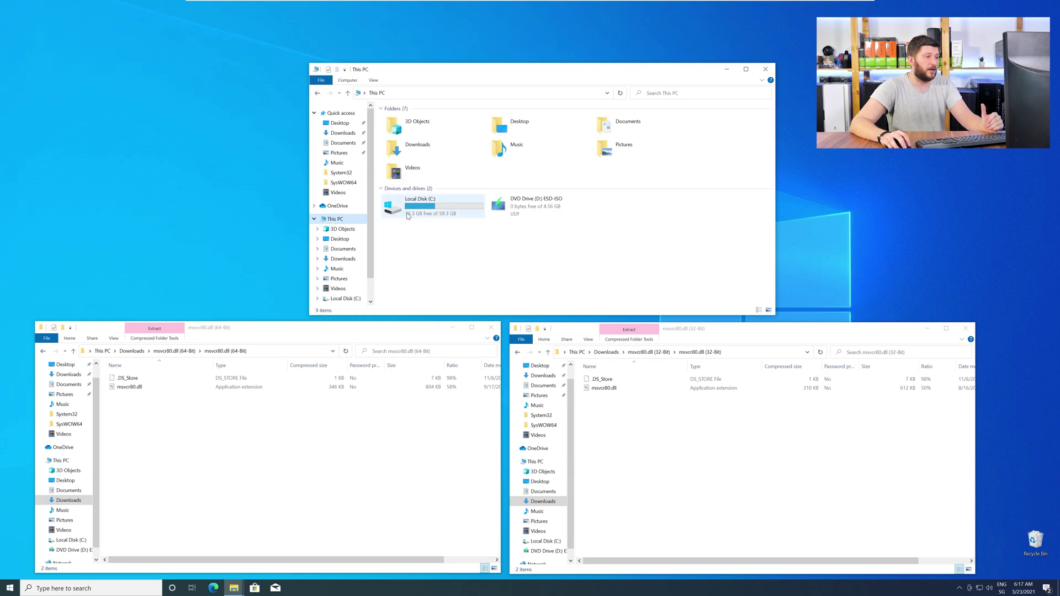
{"action": "double_click", "coordinate": [410, 214]}
{"action": "double_click", "coordinate": [403, 155]}
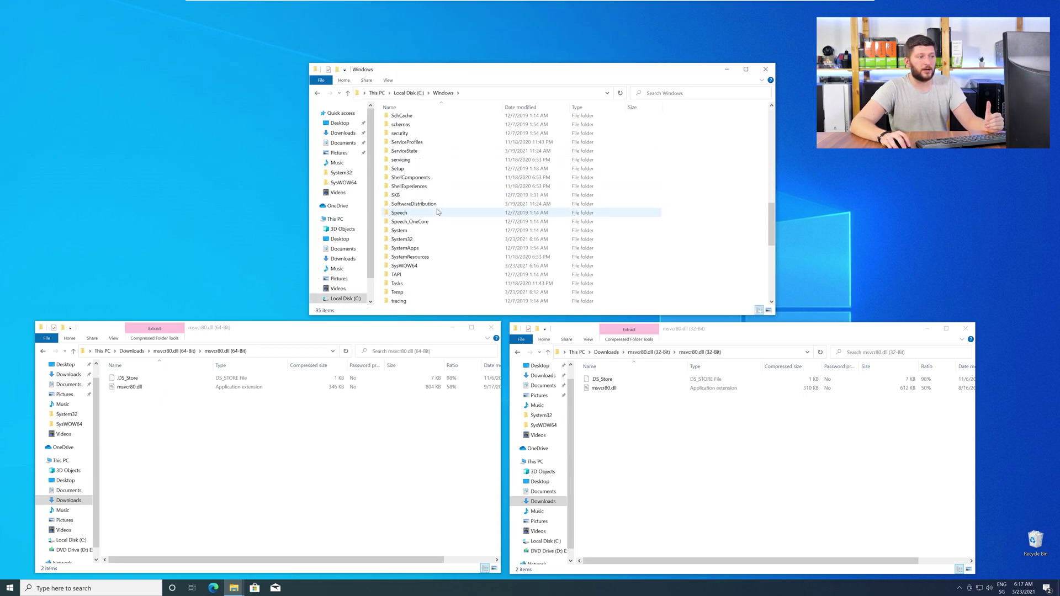
{"action": "left_click", "coordinate": [406, 265]}
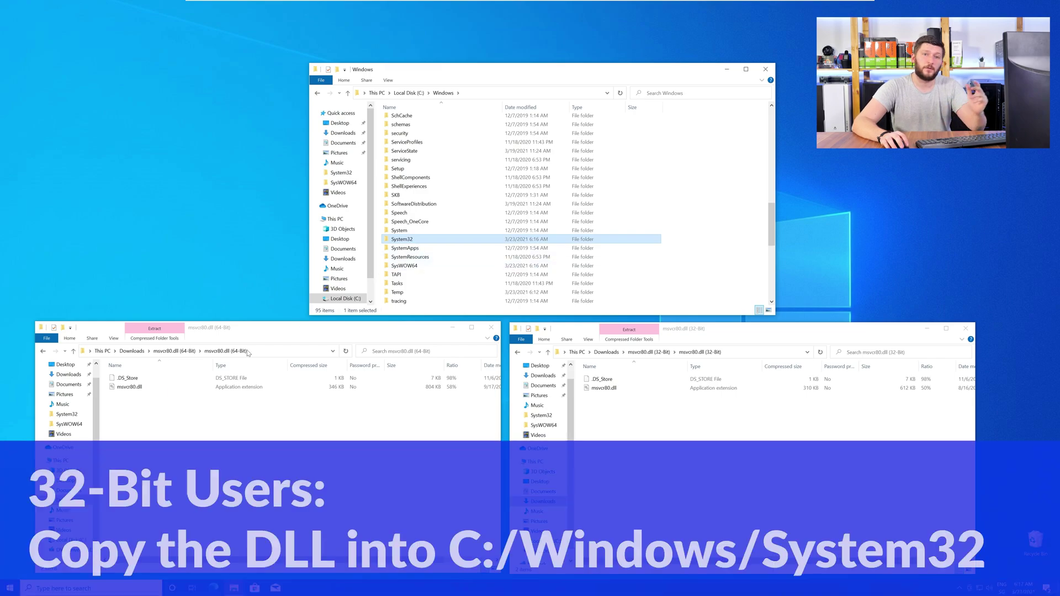
Copy the 64-bit msvcr80.dll into System32 and the 32-bit one into SysWOW64, granting administrator permission.
{"action": "left_click_drag", "start_coordinate": [130, 387], "coordinate": [401, 241]}
{"action": "left_click", "coordinate": [506, 268]}
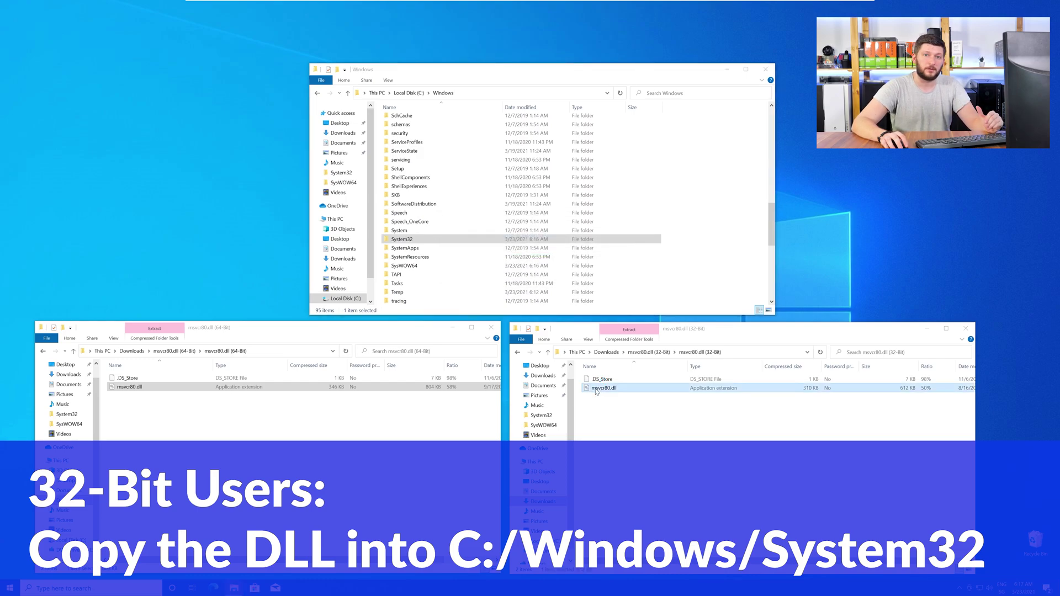
{"action": "left_click_drag", "start_coordinate": [454, 274], "coordinate": [405, 266]}
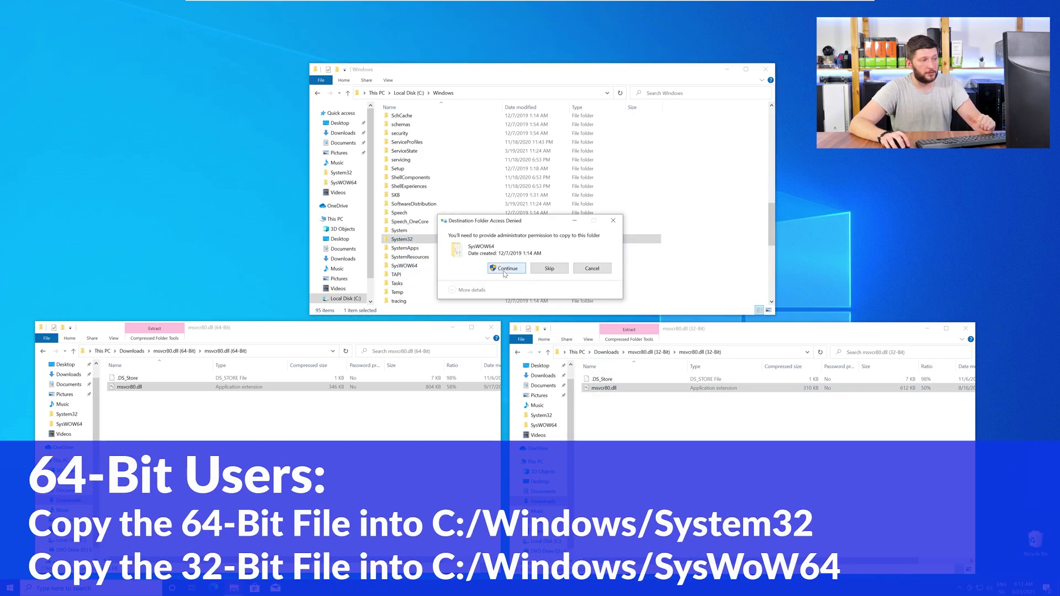
{"action": "left_click", "coordinate": [504, 270]}
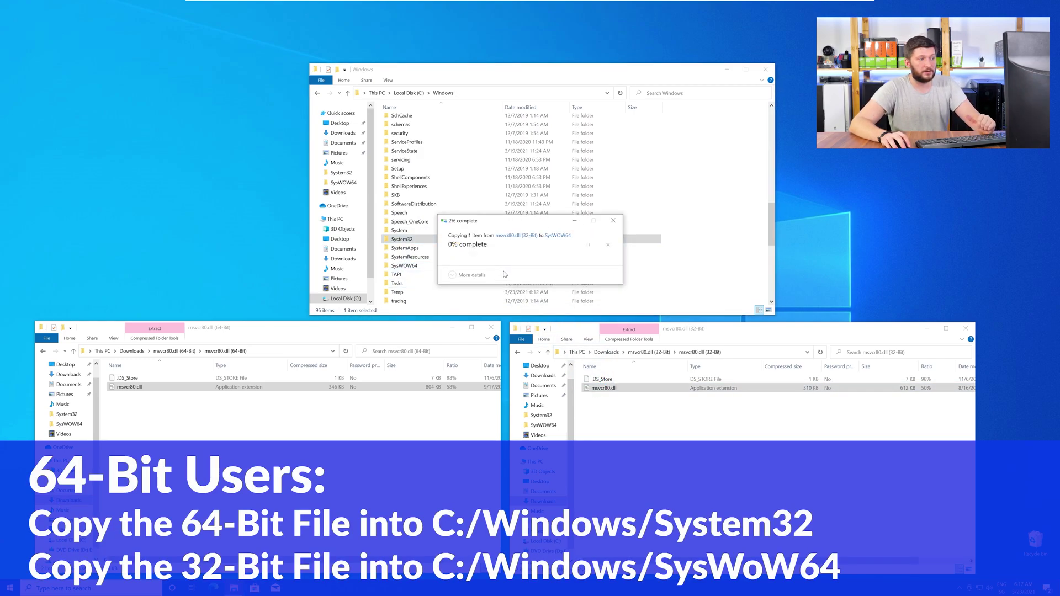
Close the Windows folder window and the 64-bit dll folder window.
{"action": "left_click", "coordinate": [769, 76]}
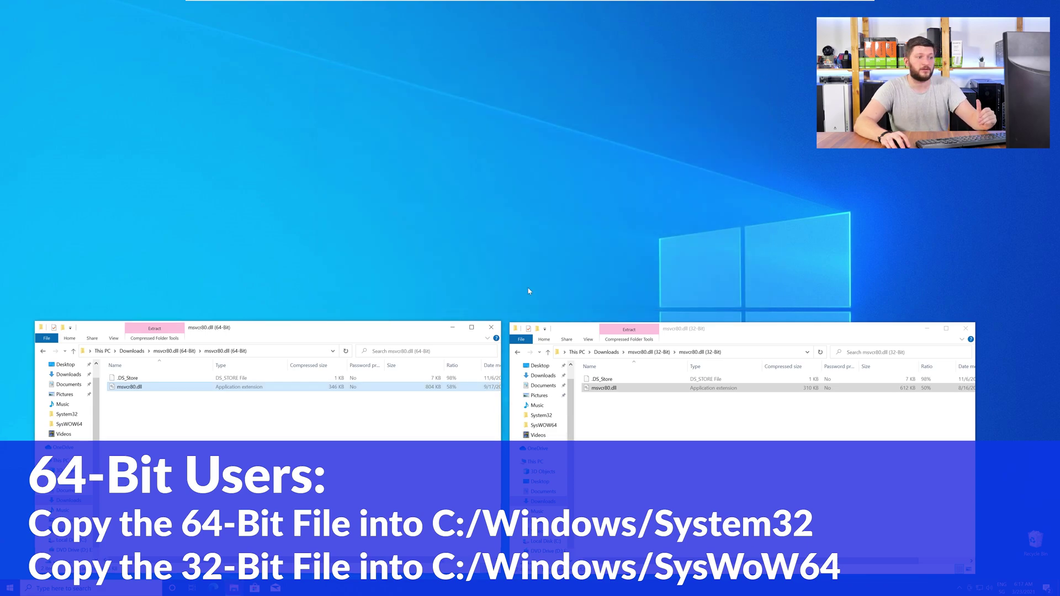
{"action": "left_click", "coordinate": [496, 328]}
Close the 32-bit msvcr80.dll folder window.
{"action": "left_click", "coordinate": [966, 329]}
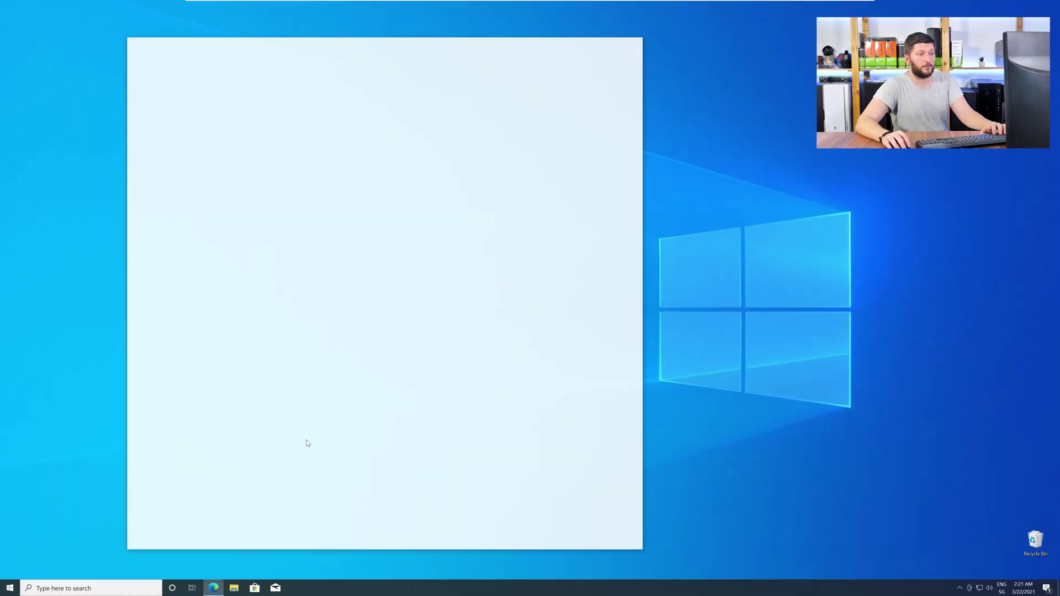
Download vc_redist.x64.exe from the STS Tutorial credistributable2019 page and close Edge to reveal its installer.
{"action": "key", "text": "Return"}
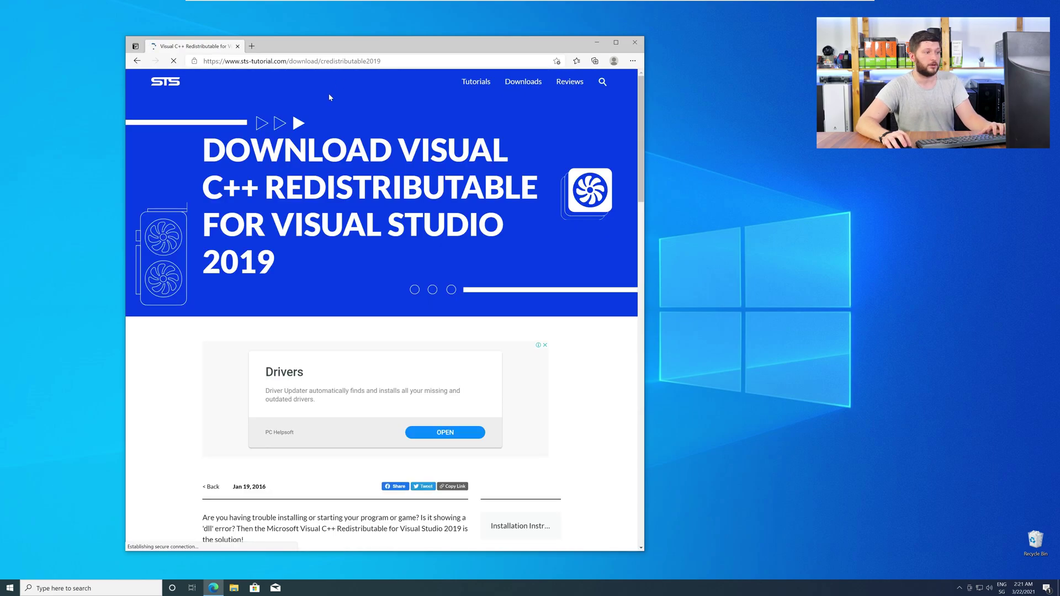
{"action": "scroll", "coordinate": [248, 332], "scroll_direction": "down", "scroll_amount": 5}
{"action": "scroll", "coordinate": [249, 315], "scroll_direction": "down", "scroll_amount": 5}
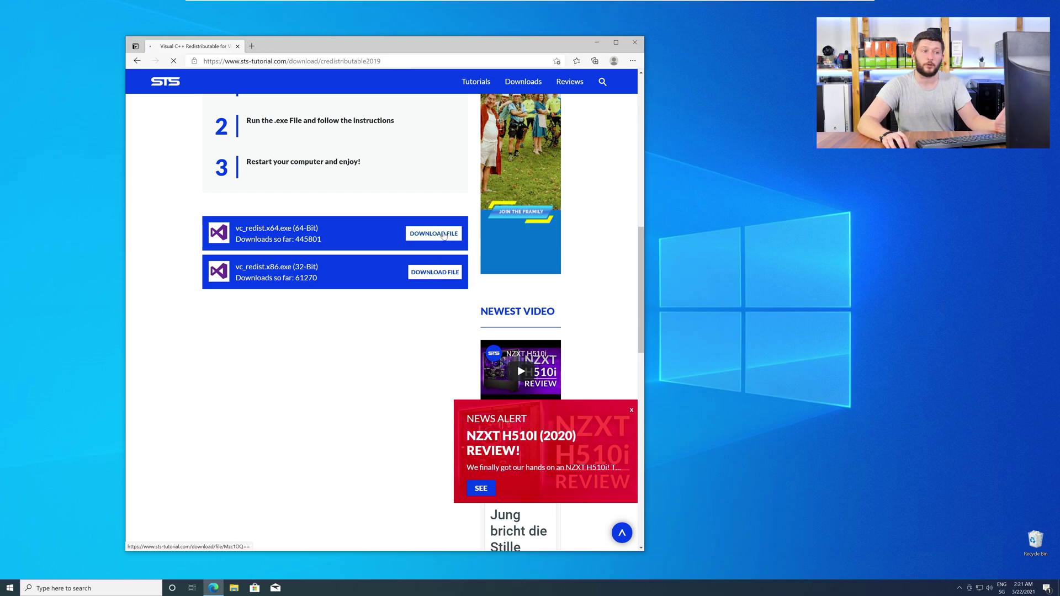
{"action": "left_click", "coordinate": [433, 234]}
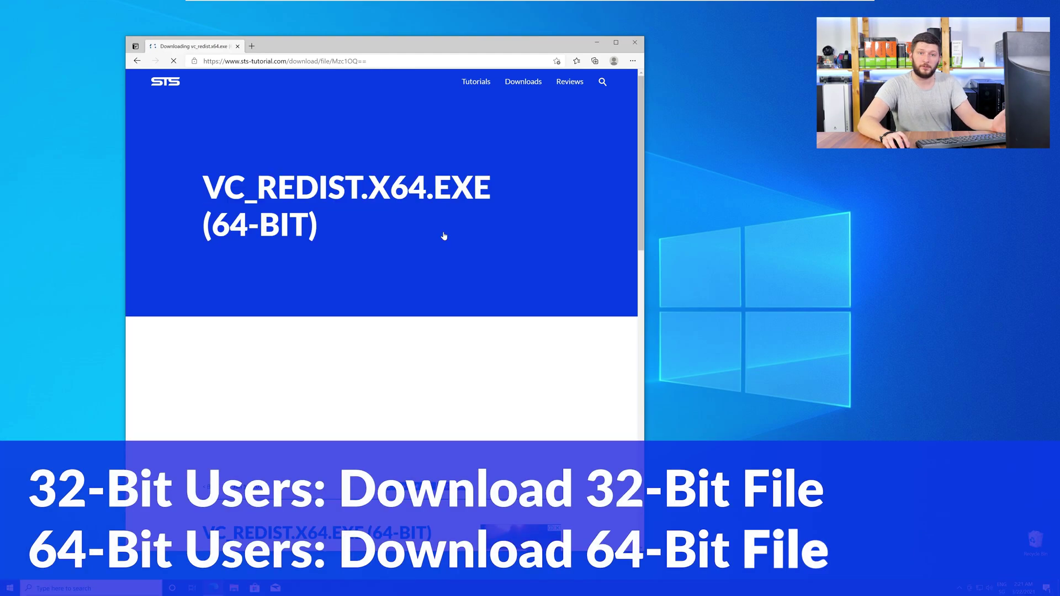
{"action": "scroll", "coordinate": [445, 236], "scroll_direction": "up", "scroll_amount": 1}
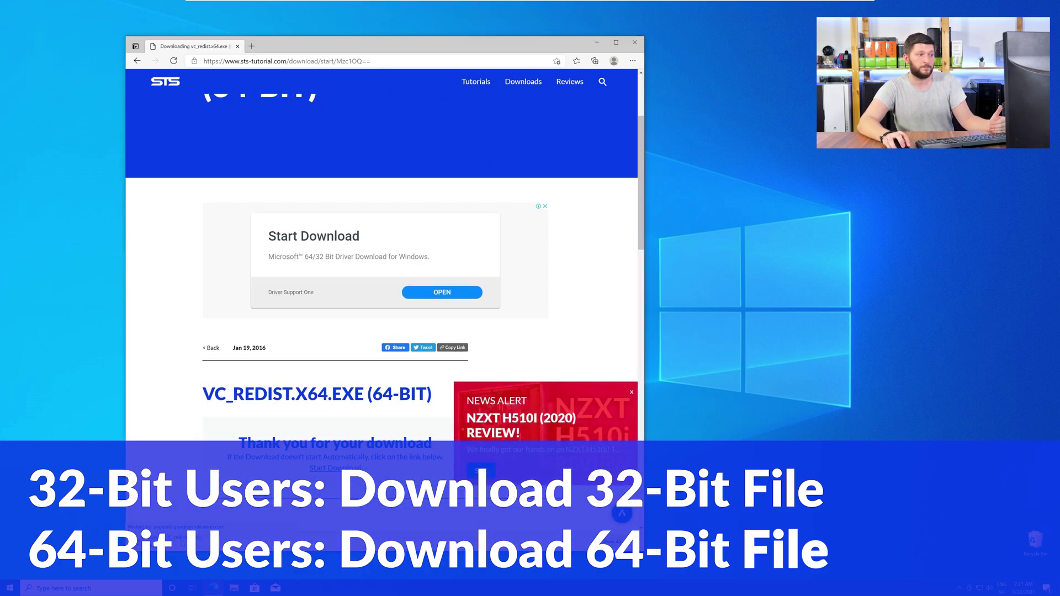
{"action": "left_click", "coordinate": [635, 45]}
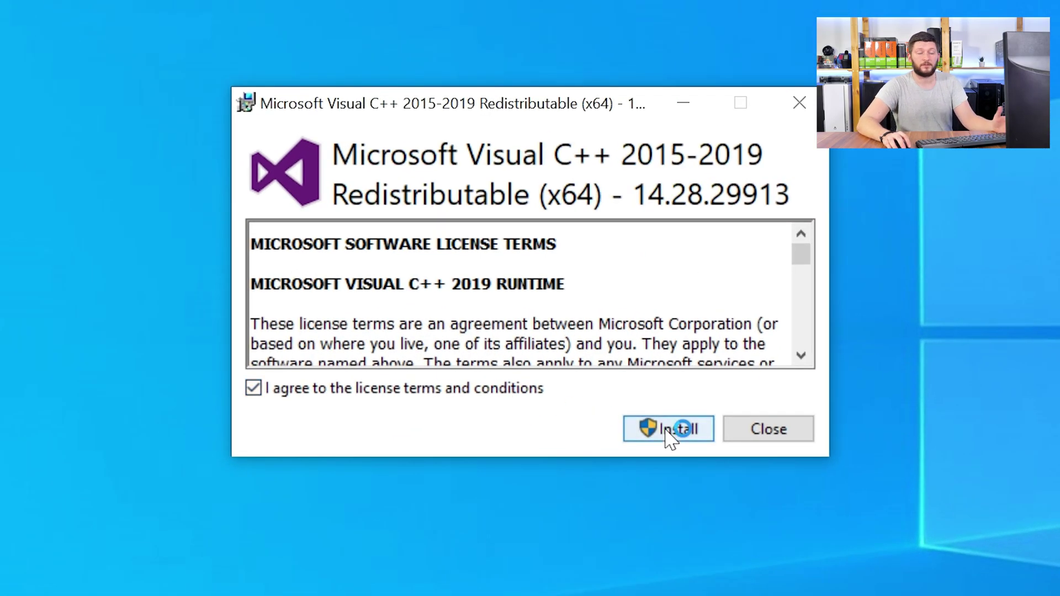
Agree to the license terms and install the Visual C++ 2015-2019 x64 Redistributable with administrator approval.
{"action": "left_click", "coordinate": [668, 428]}
{"action": "left_click", "coordinate": [473, 458]}
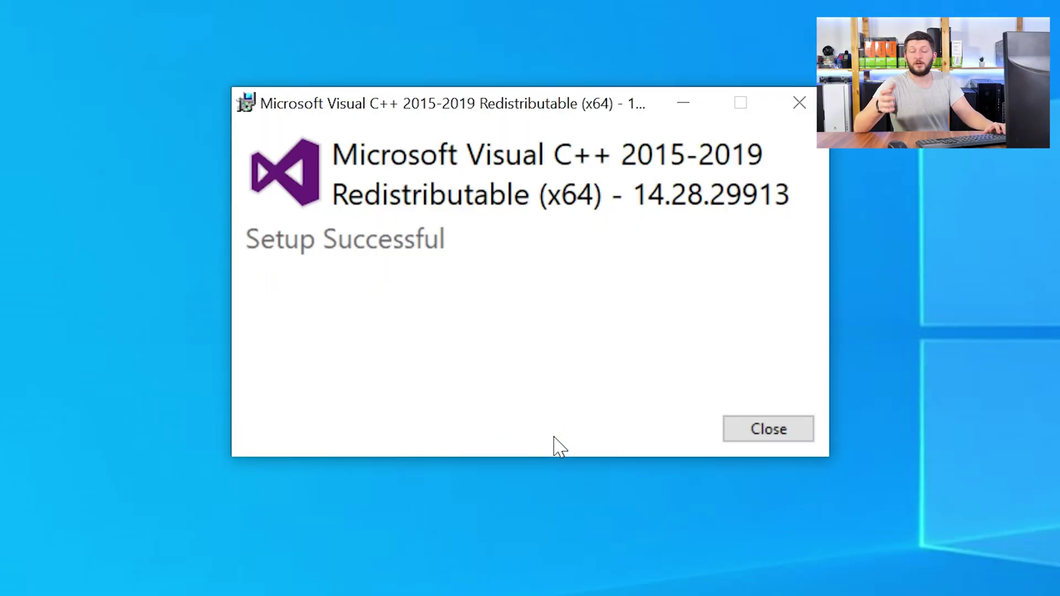
Close the Setup Successful installer window, leaving the desktop clear.
{"action": "left_click", "coordinate": [768, 430]}
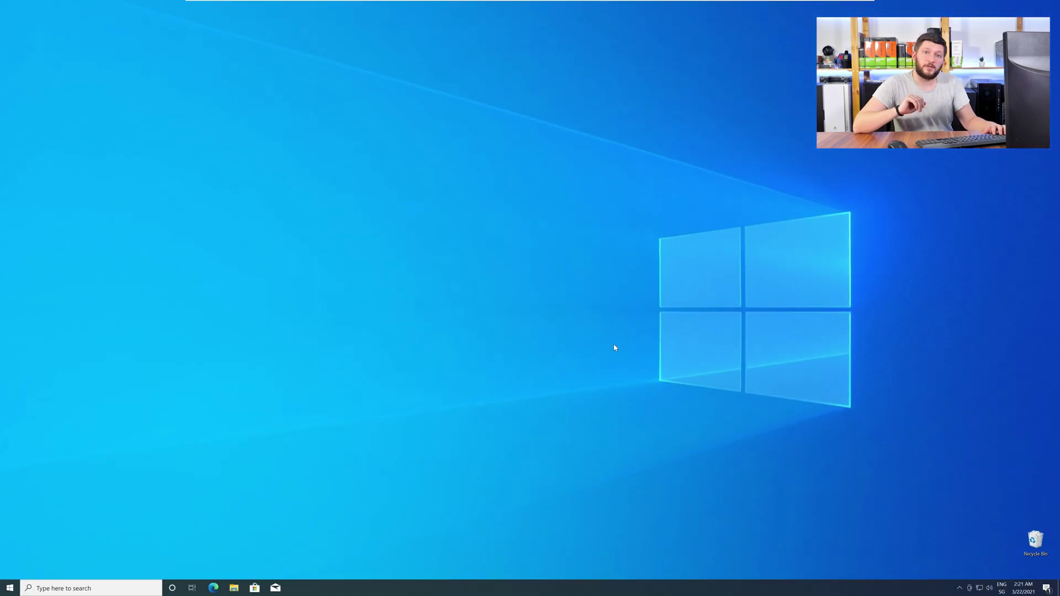